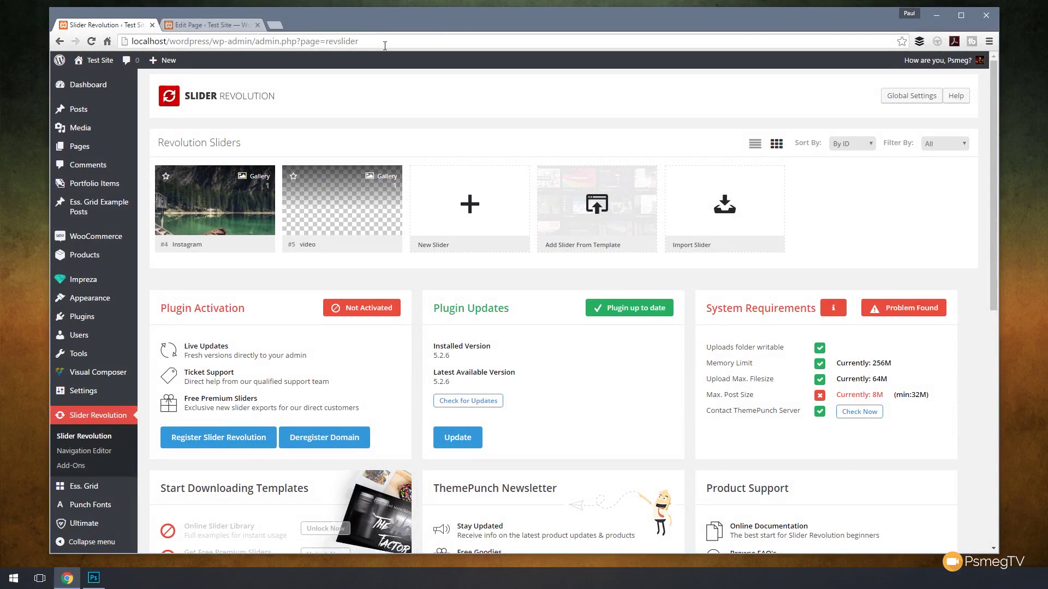
Step: Start creating a new slider in Slider Revolution
{"action": "left_click", "coordinate": [469, 213]}
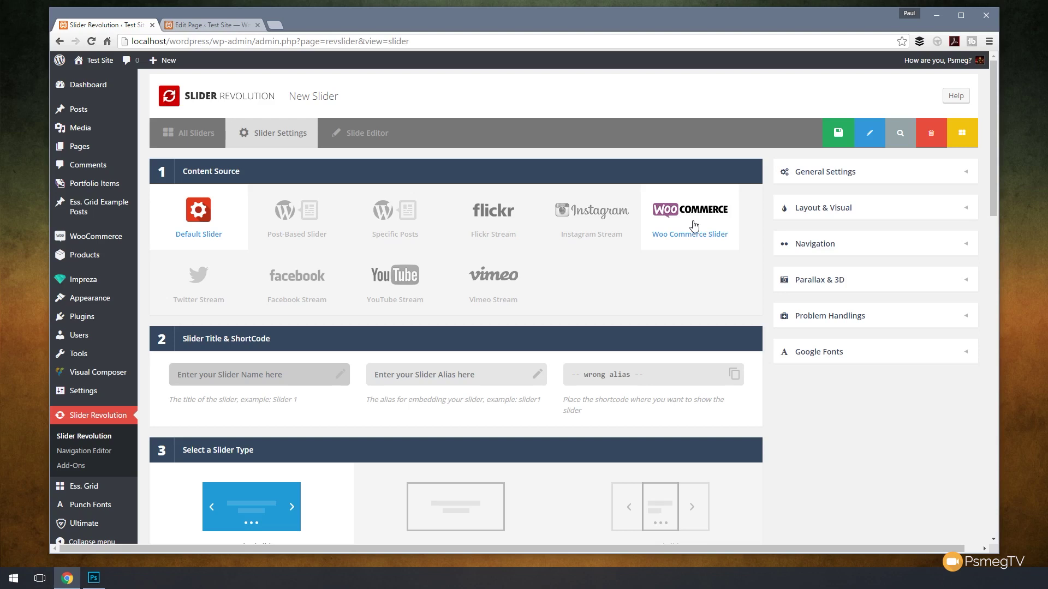
Step: Use the Woo Commerce Slider source with the Product post type, filtered to the Adobe Lightroom category
{"action": "left_click", "coordinate": [694, 226]}
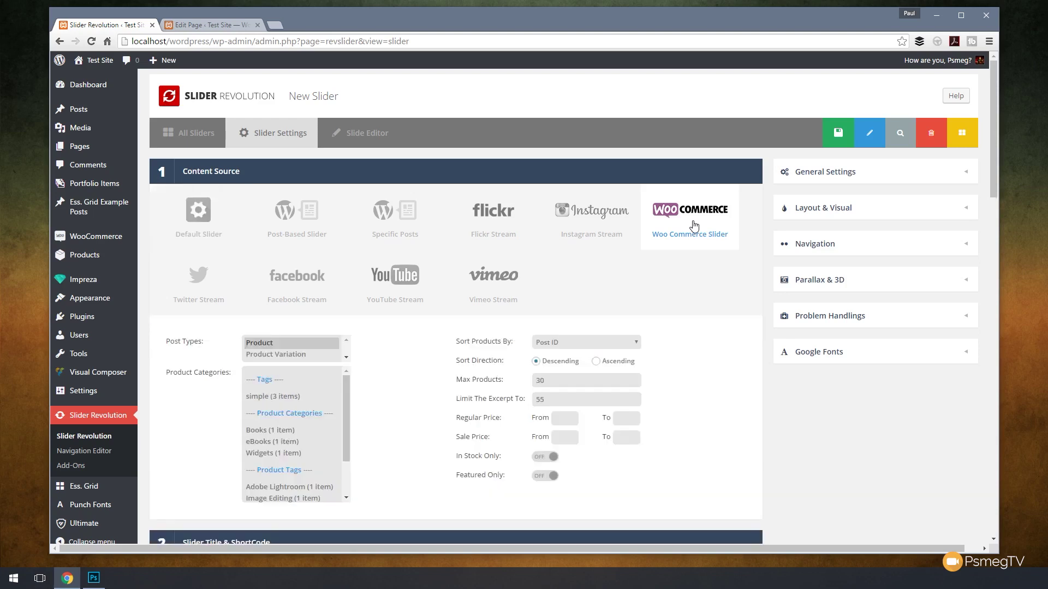
{"action": "scroll", "coordinate": [834, 440], "scroll_direction": "down", "scroll_amount": 1}
{"action": "scroll", "coordinate": [834, 440], "scroll_direction": "down", "scroll_amount": 1}
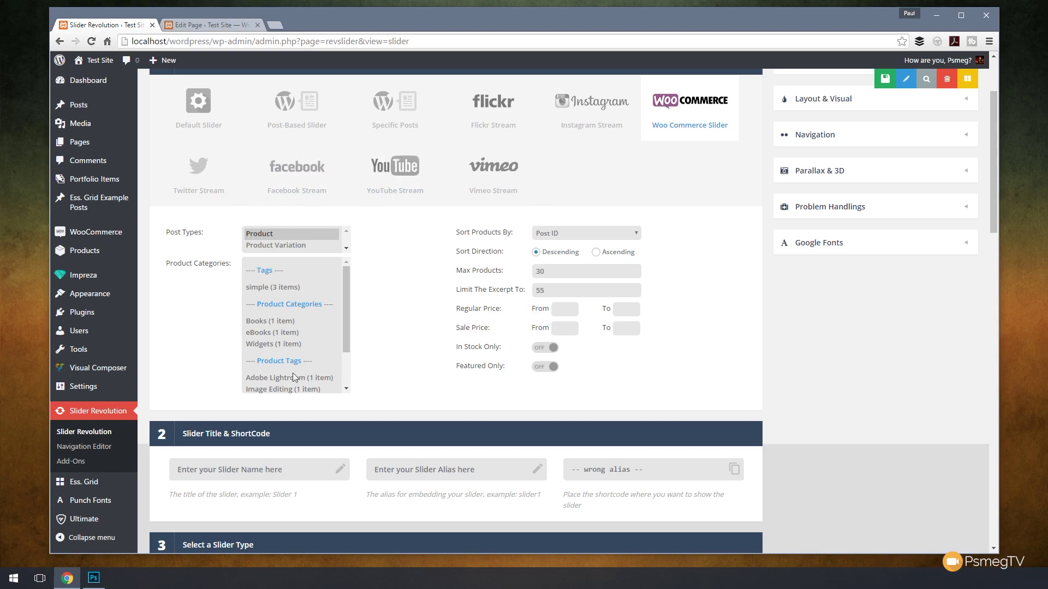
{"action": "left_click", "coordinate": [263, 235]}
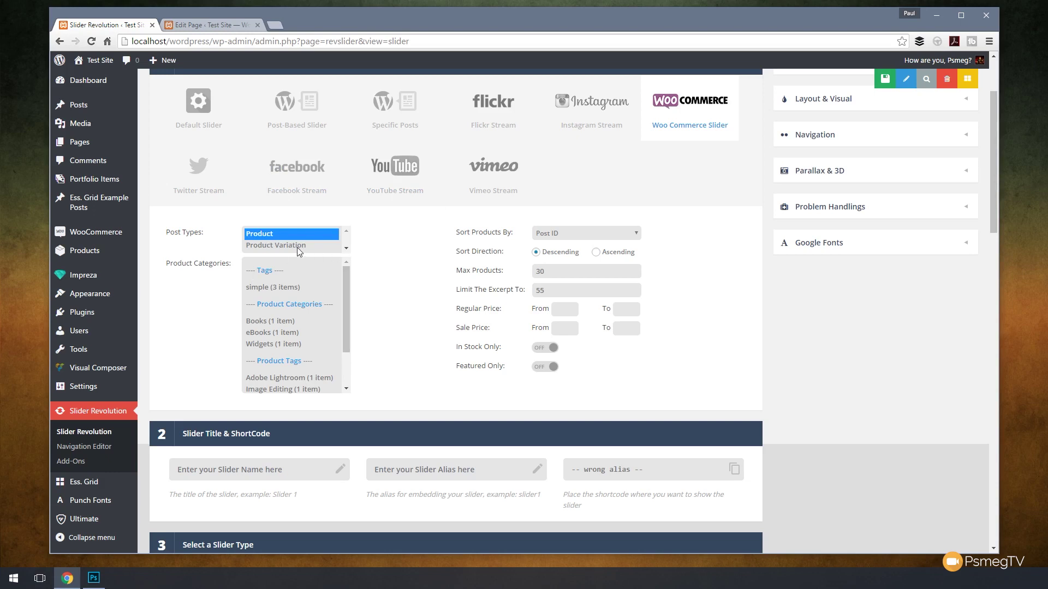
{"action": "left_click", "coordinate": [348, 248]}
{"action": "left_click_drag", "start_coordinate": [343, 319], "coordinate": [352, 361]}
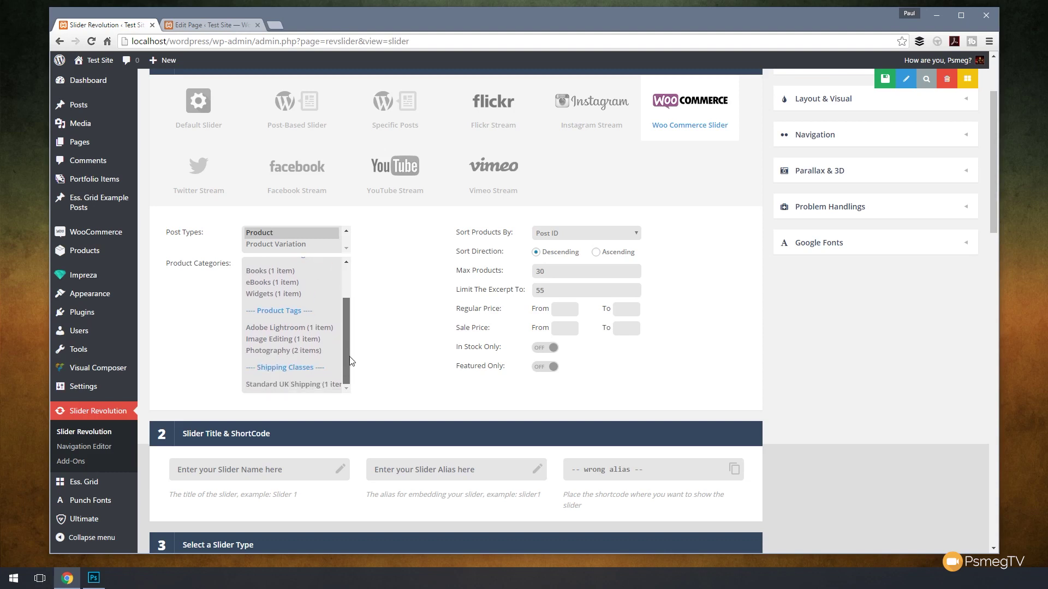
{"action": "left_click", "coordinate": [296, 329]}
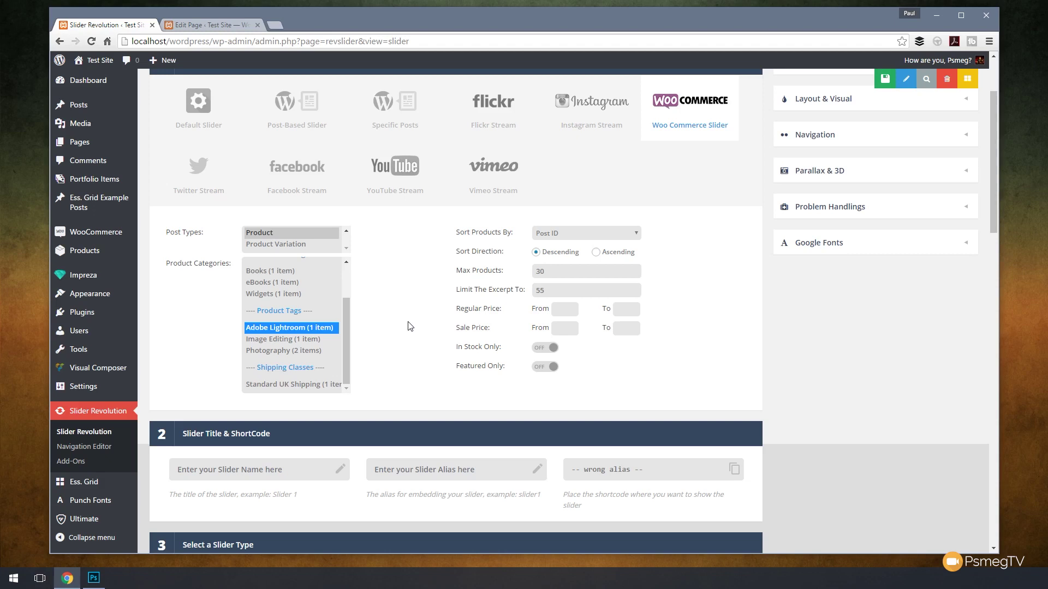
{"action": "left_click", "coordinate": [633, 234]}
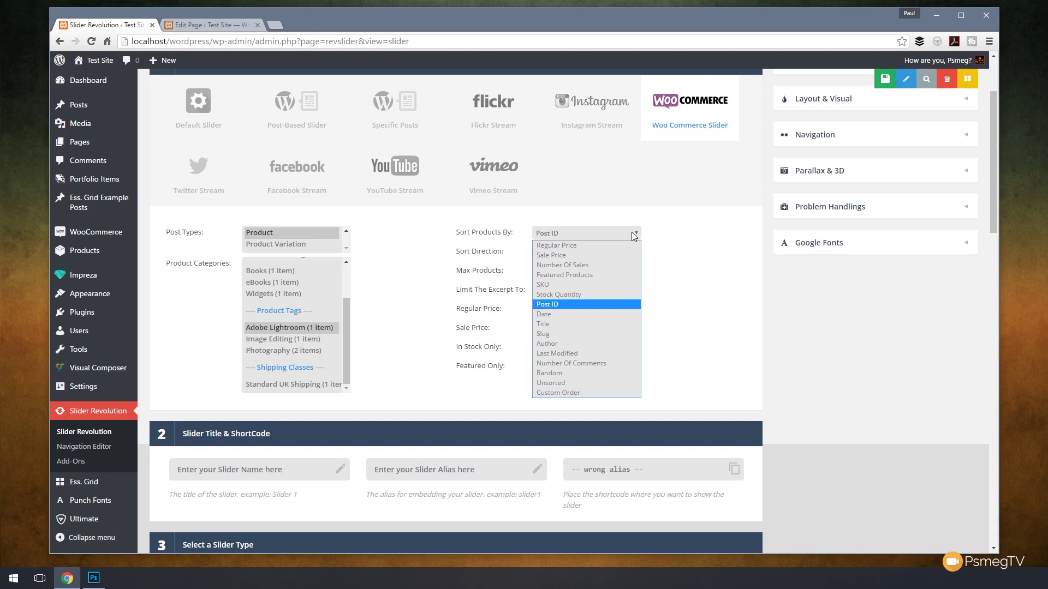
Step: Keep Post ID sorting, cap Max Products at 4, and turn on In Stock Only
{"action": "left_click", "coordinate": [700, 241]}
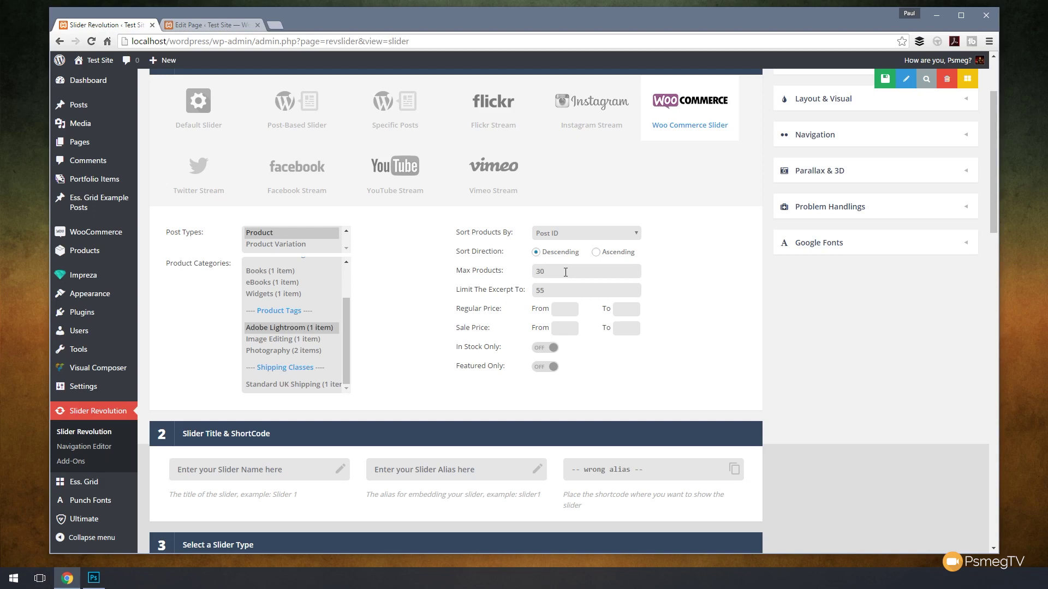
{"action": "left_click_drag", "start_coordinate": [565, 272], "coordinate": [533, 274]}
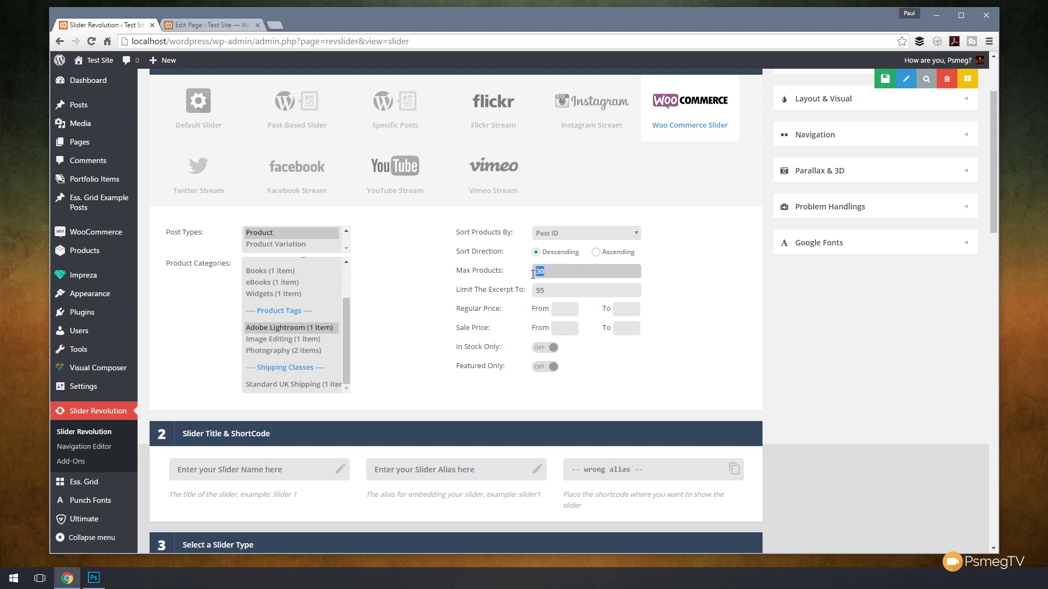
{"action": "type", "text": "4"}
{"action": "left_click", "coordinate": [707, 305]}
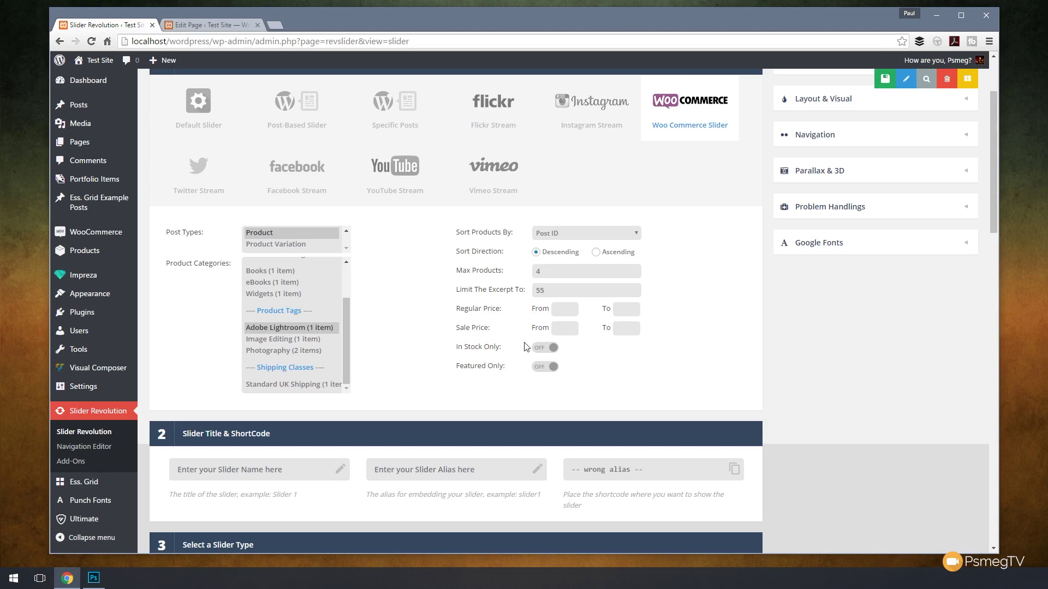
{"action": "left_click", "coordinate": [552, 353]}
Step: Name the slider 'Woocommerce' and give it the alias 'woocommerce'
{"action": "scroll", "coordinate": [233, 341], "scroll_direction": "down", "scroll_amount": 3}
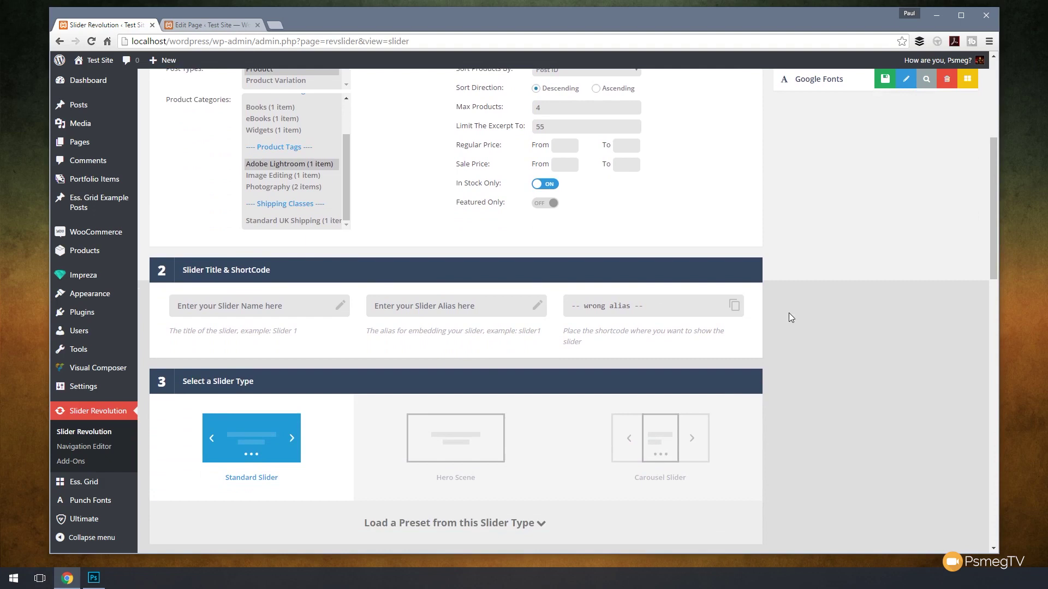
{"action": "left_click", "coordinate": [245, 310]}
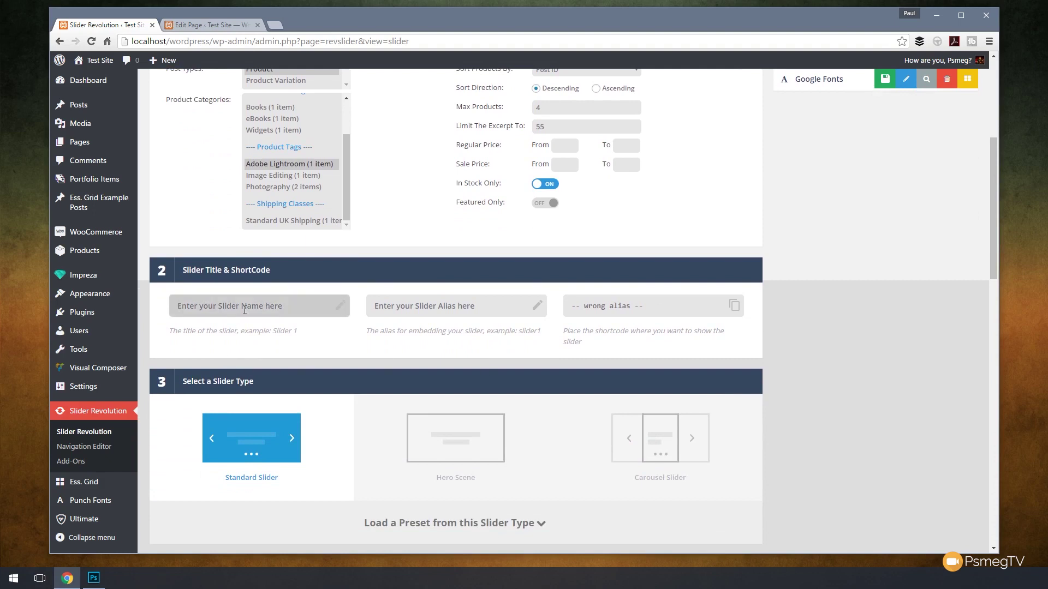
{"action": "type", "text": "Woocommerce"}
{"action": "left_click", "coordinate": [382, 311]}
{"action": "type", "text": "woocommerce"}
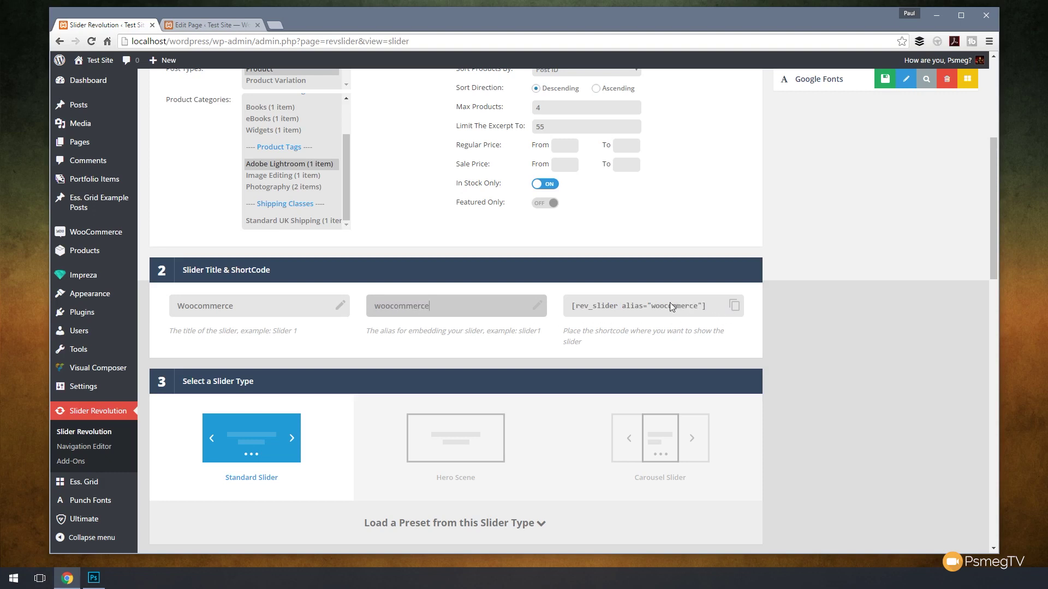
{"action": "left_click", "coordinate": [801, 373]}
{"action": "scroll", "coordinate": [801, 373], "scroll_direction": "down", "scroll_amount": 4}
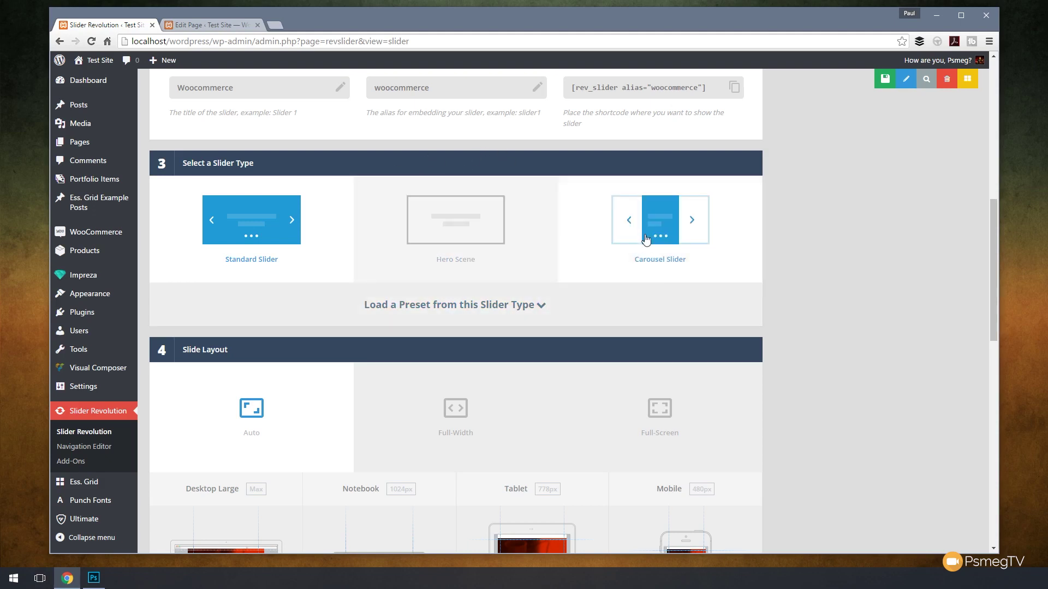
Step: Expand the Standard Slider presets without applying one, then move down to Slide Layout
{"action": "left_click", "coordinate": [549, 310]}
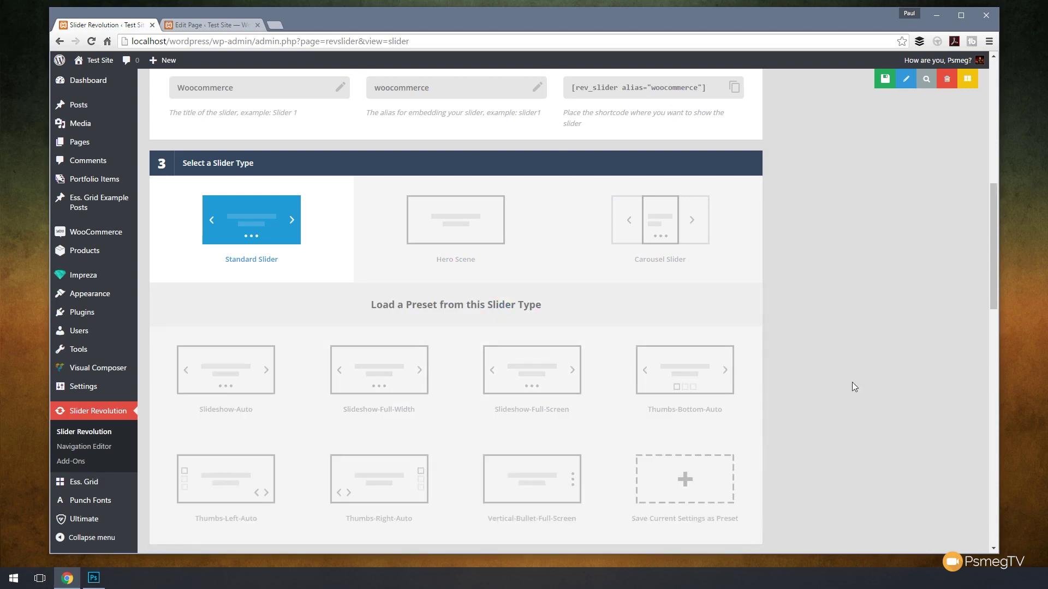
{"action": "scroll", "coordinate": [851, 391], "scroll_direction": "down", "scroll_amount": 2}
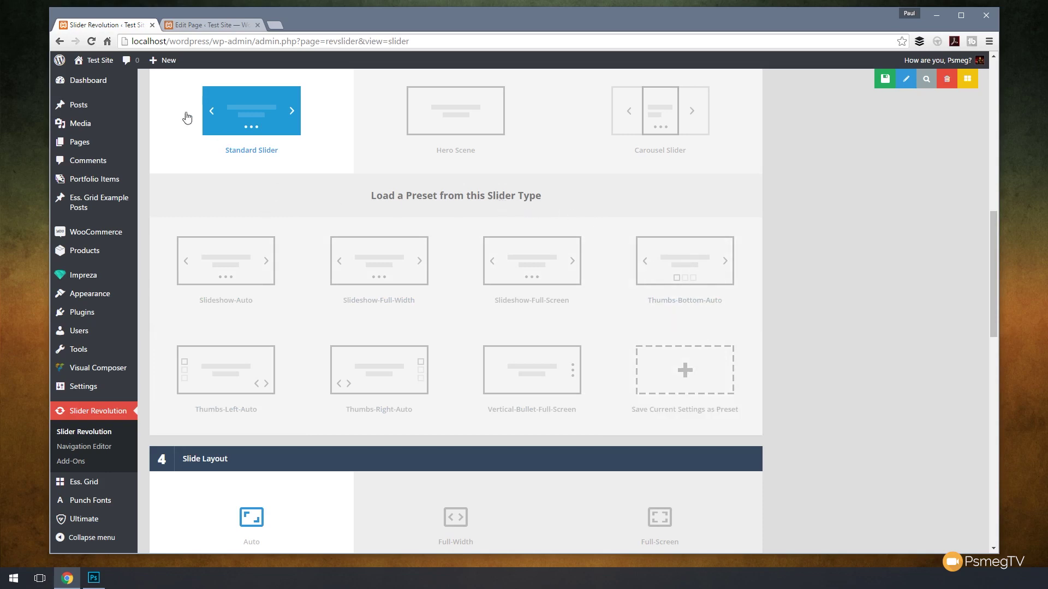
{"action": "scroll", "coordinate": [920, 410], "scroll_direction": "down", "scroll_amount": 4}
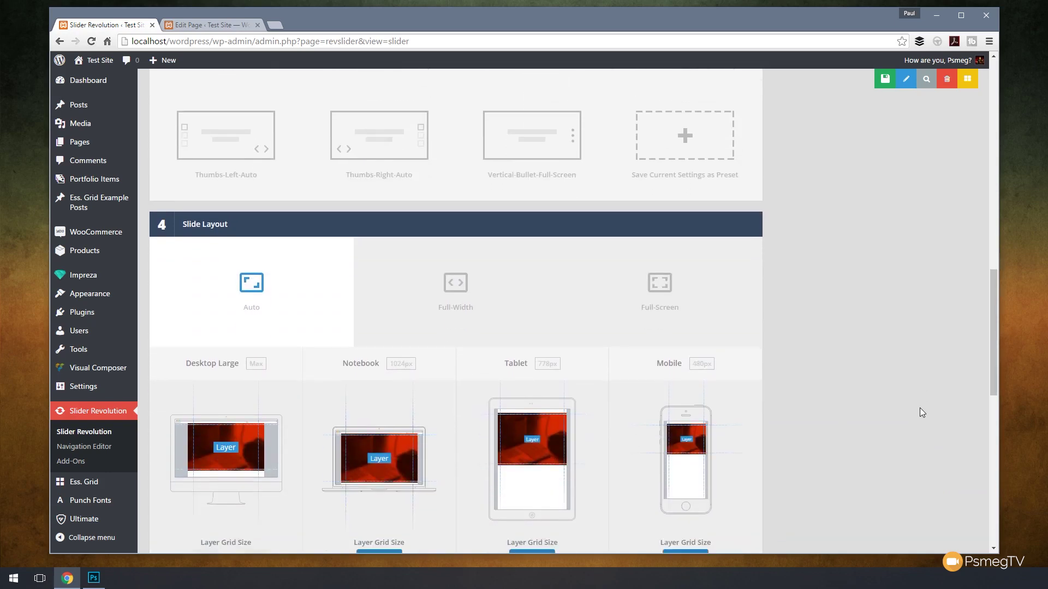
{"action": "scroll", "coordinate": [921, 413], "scroll_direction": "down", "scroll_amount": 3}
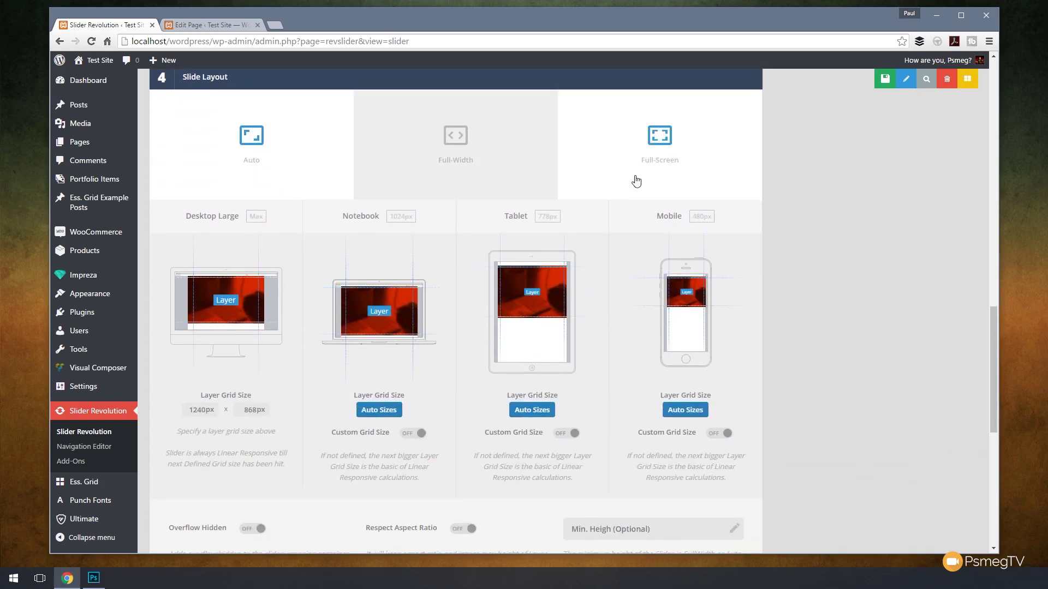
Step: Set the Desktop Large layer grid to 1200 × 500px
{"action": "left_click", "coordinate": [202, 410]}
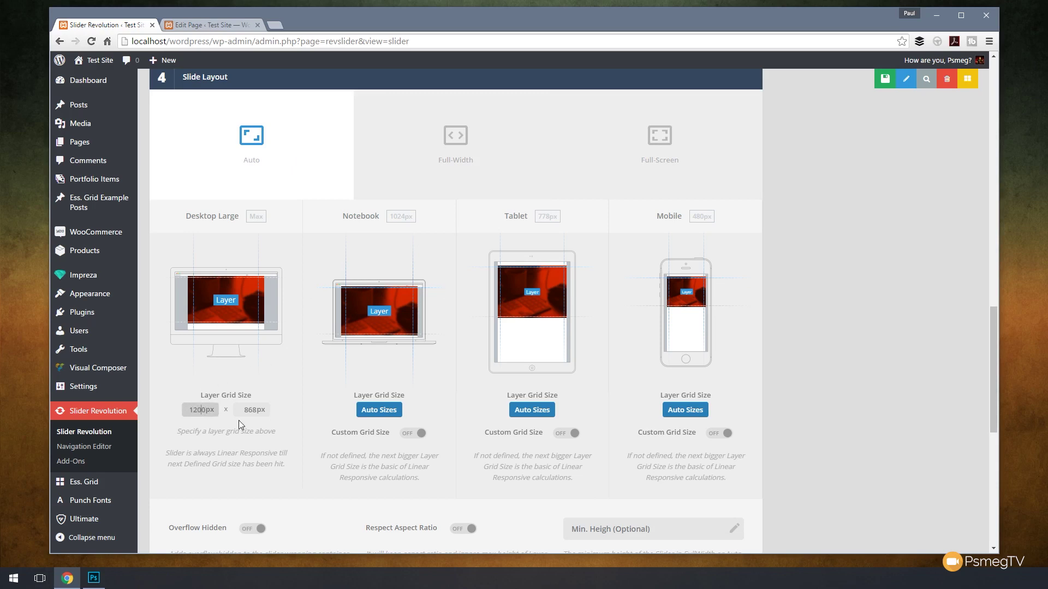
{"action": "left_click_drag", "start_coordinate": [260, 413], "coordinate": [244, 413]}
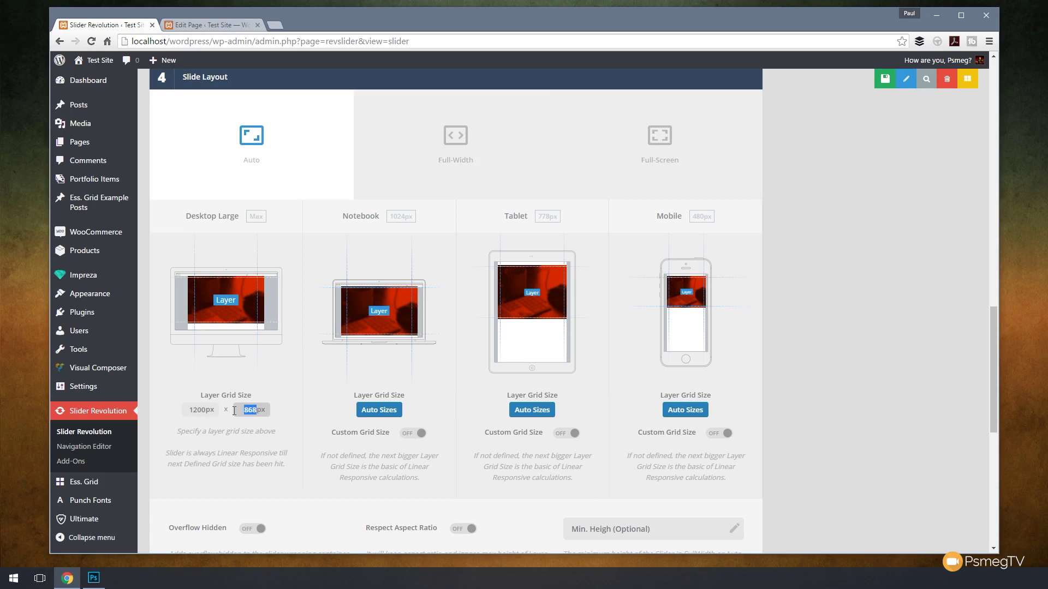
{"action": "type", "text": "500"}
{"action": "left_click", "coordinate": [800, 327]}
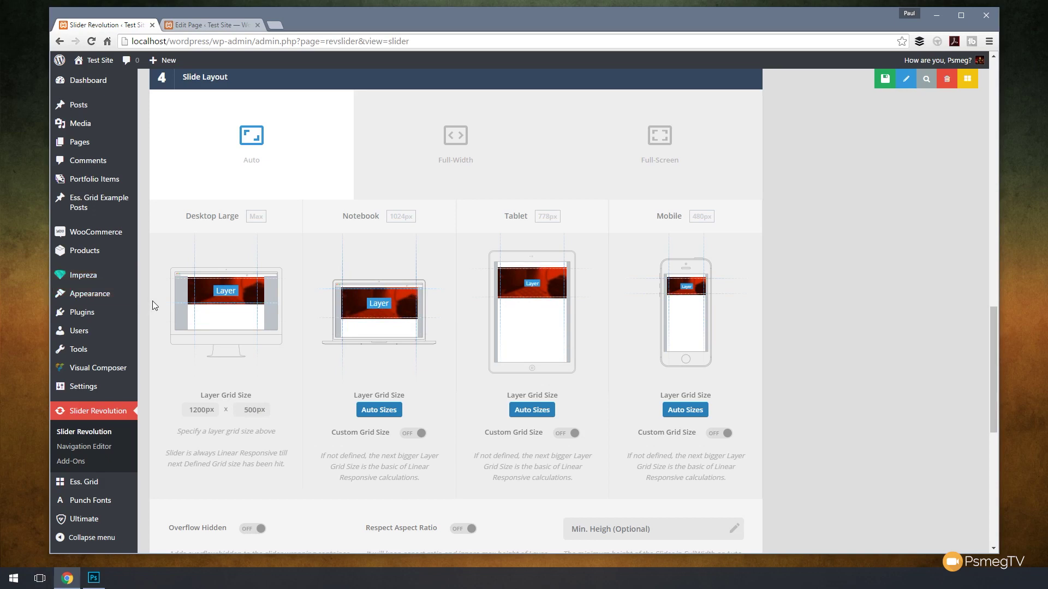
Step: Save the slider settings so the slide editor opens
{"action": "scroll", "coordinate": [296, 408], "scroll_direction": "down", "scroll_amount": 4}
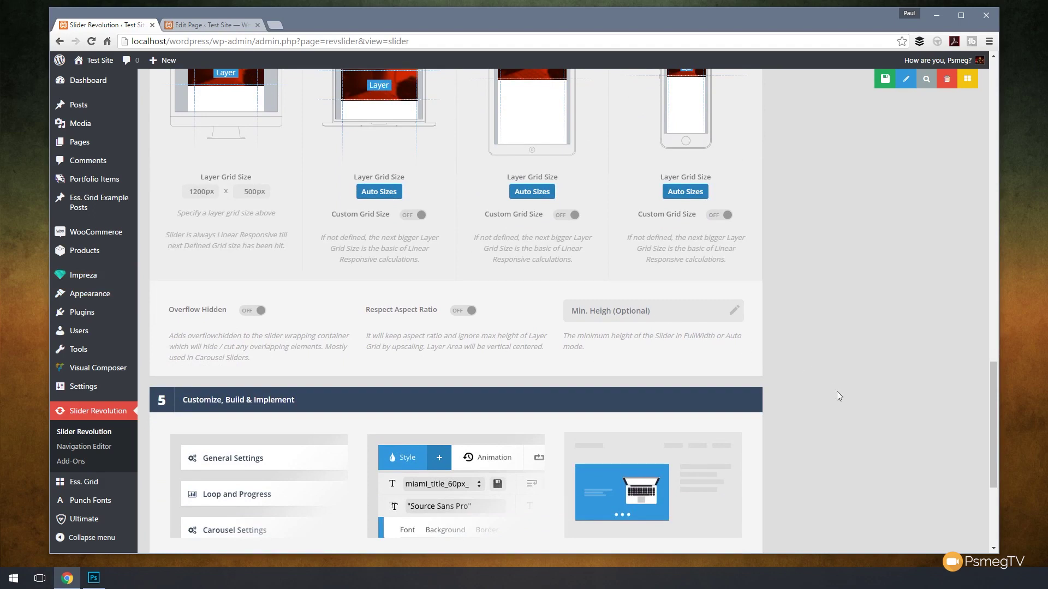
{"action": "scroll", "coordinate": [842, 401], "scroll_direction": "down", "scroll_amount": 4}
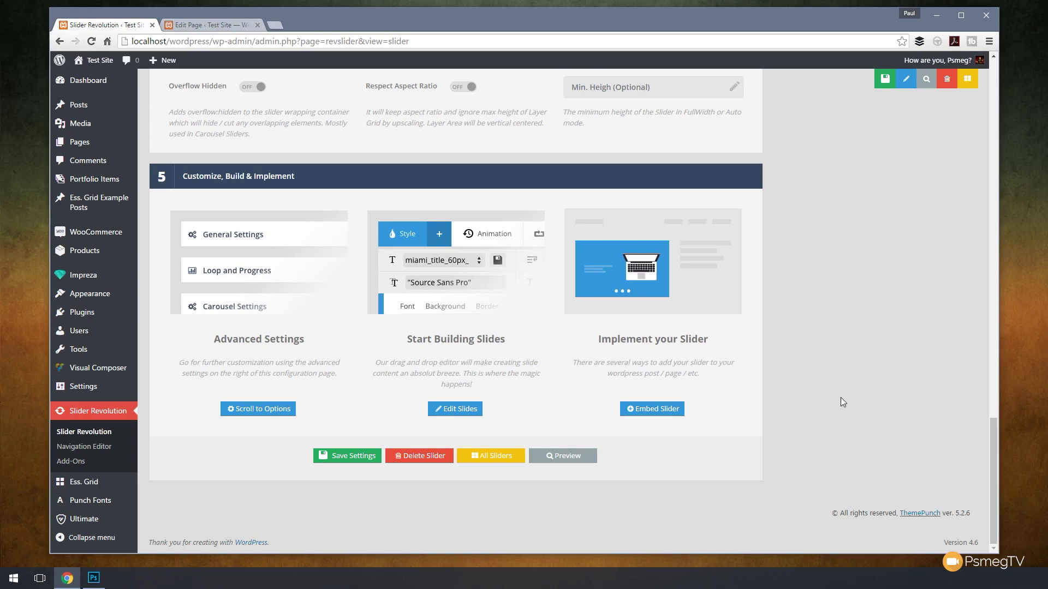
{"action": "scroll", "coordinate": [841, 397], "scroll_direction": "up", "scroll_amount": 10}
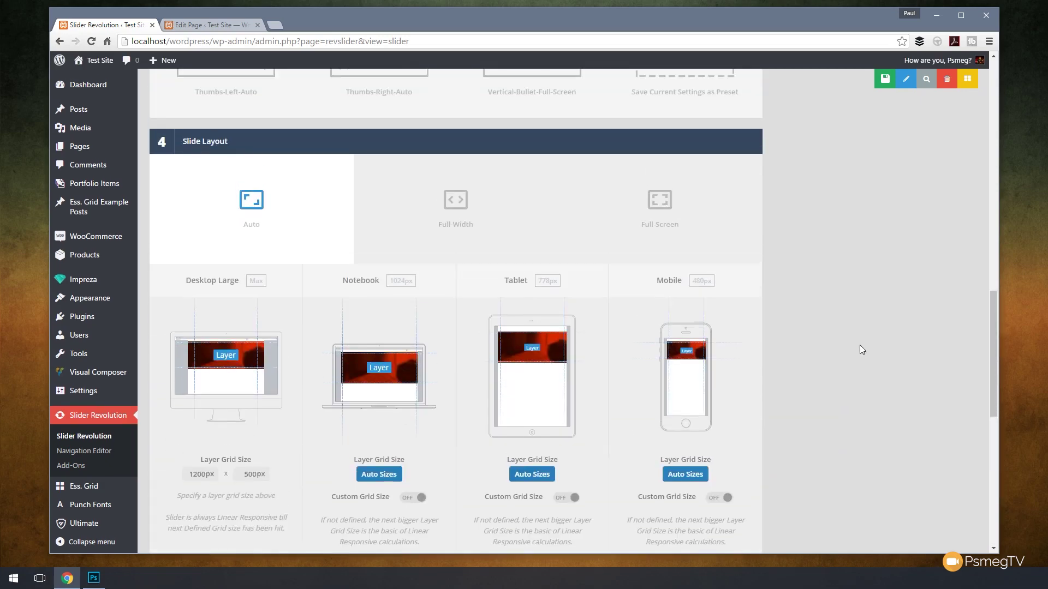
{"action": "scroll", "coordinate": [857, 246], "scroll_direction": "up", "scroll_amount": 2}
{"action": "left_click", "coordinate": [884, 79]}
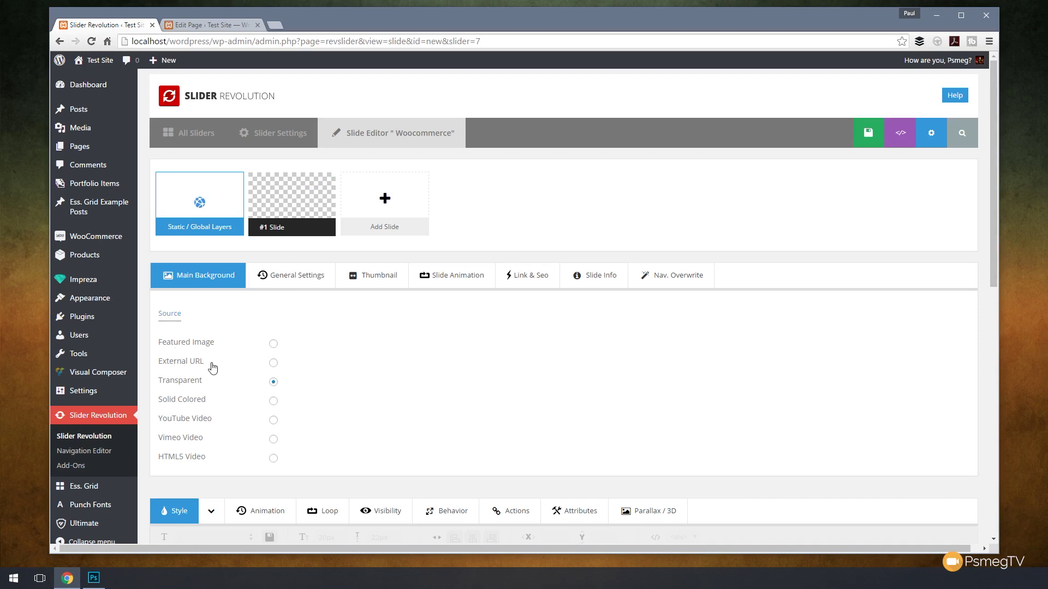
Step: Set slide #1's main background source to Featured Image
{"action": "scroll", "coordinate": [646, 380], "scroll_direction": "down", "scroll_amount": 8}
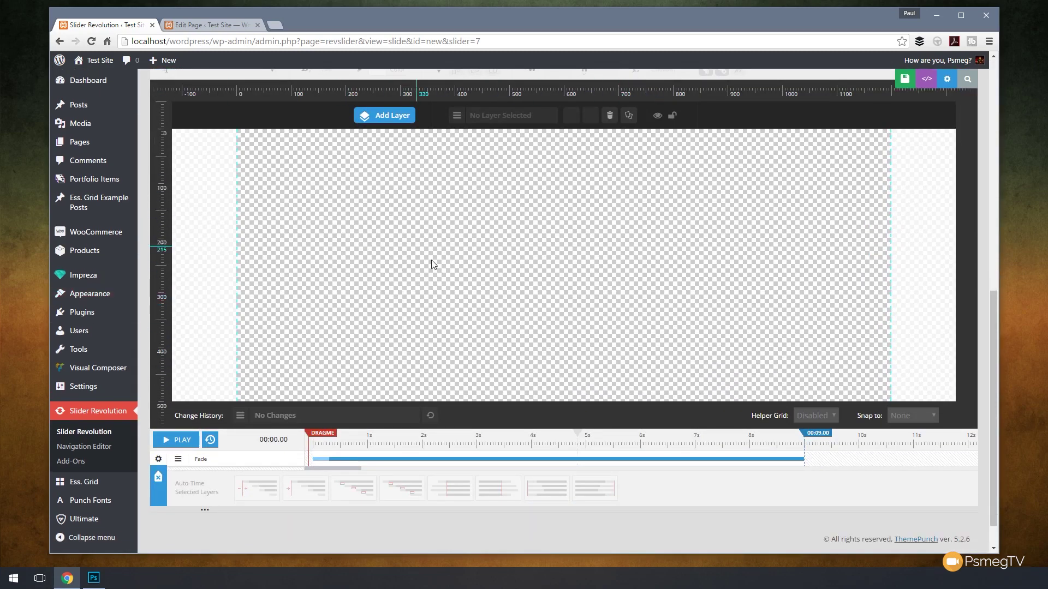
{"action": "scroll", "coordinate": [447, 246], "scroll_direction": "up", "scroll_amount": 6}
{"action": "scroll", "coordinate": [448, 250], "scroll_direction": "up", "scroll_amount": 2}
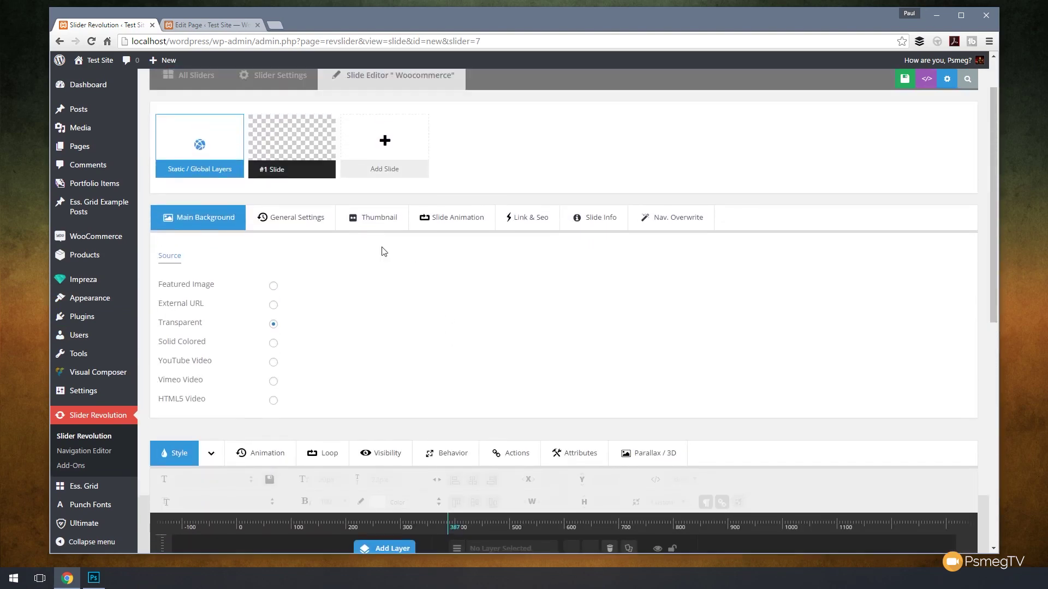
{"action": "left_click", "coordinate": [273, 291]}
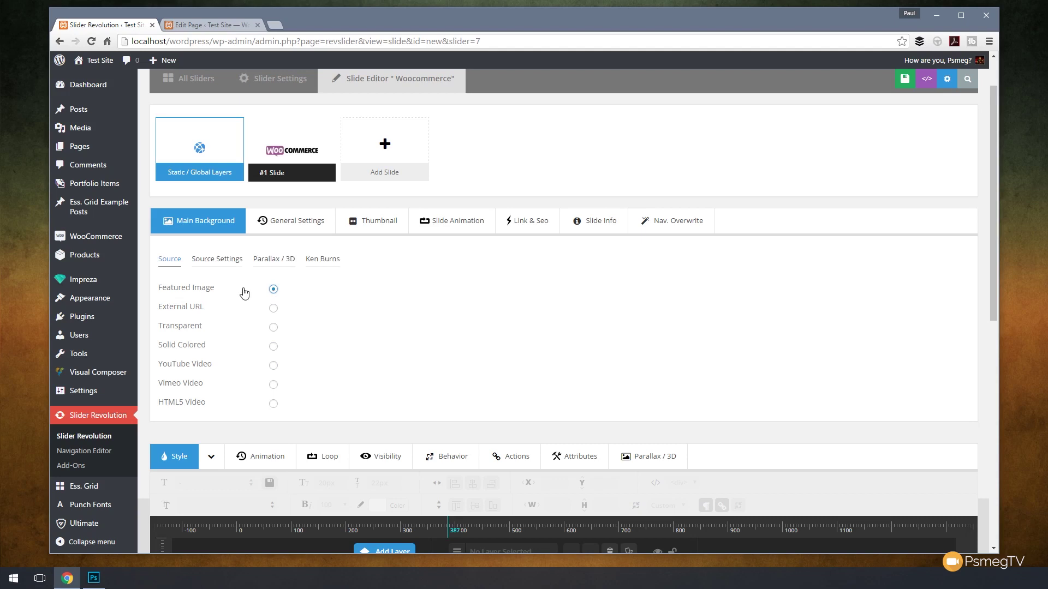
Step: Check the background source settings: cover fit, center center position, no-repeat
{"action": "left_click", "coordinate": [213, 263]}
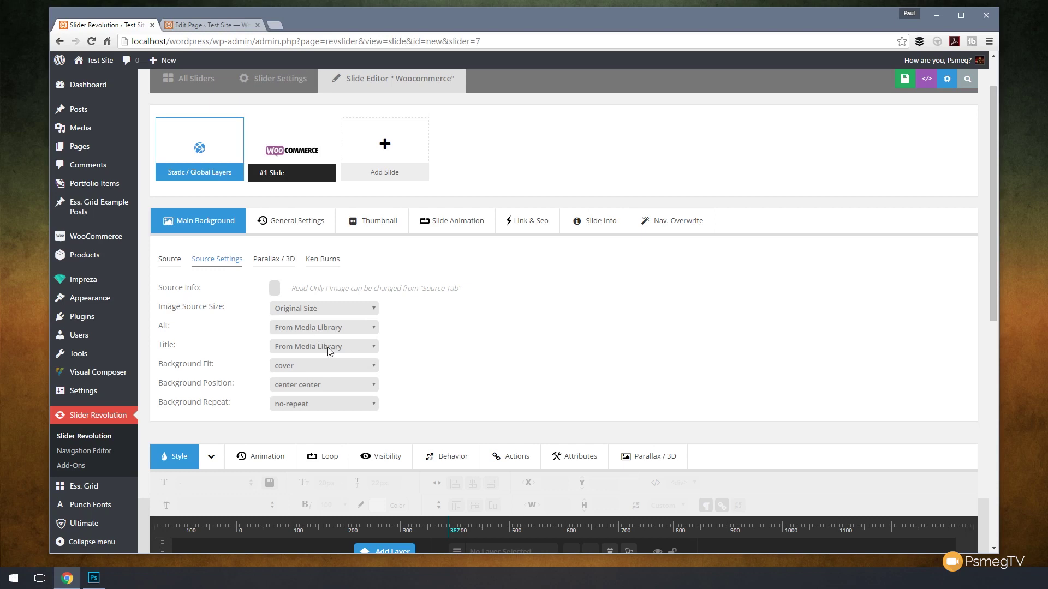
{"action": "left_click", "coordinate": [308, 385]}
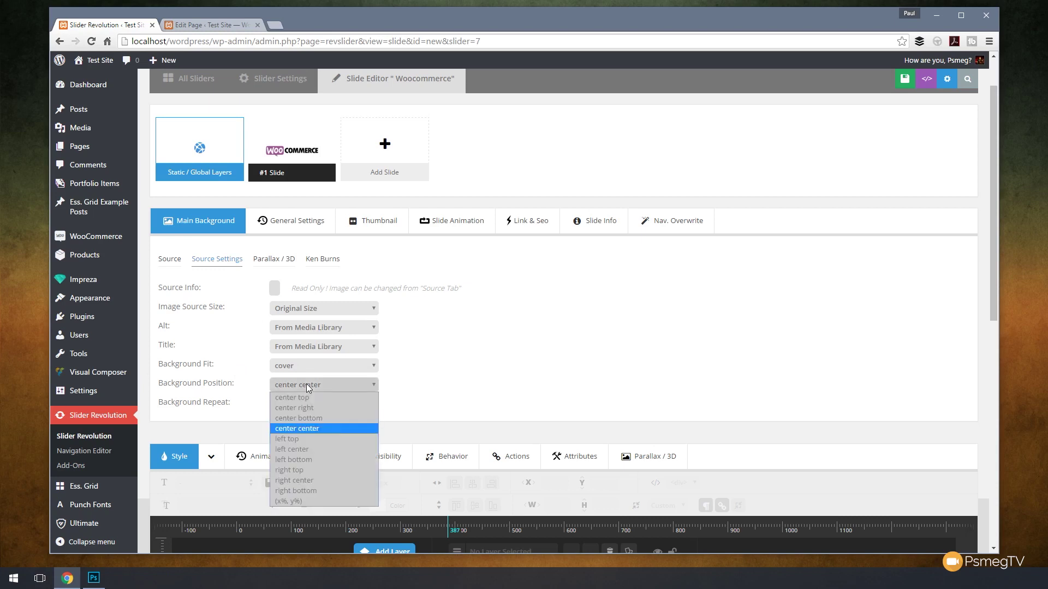
{"action": "left_click", "coordinate": [427, 376]}
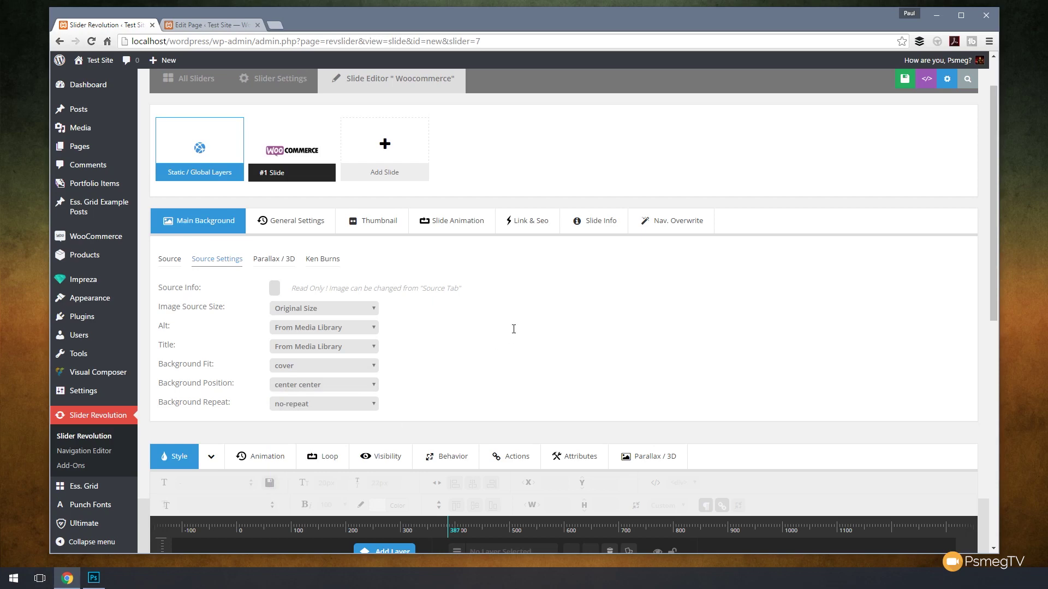
{"action": "scroll", "coordinate": [481, 313], "scroll_direction": "down", "scroll_amount": 8}
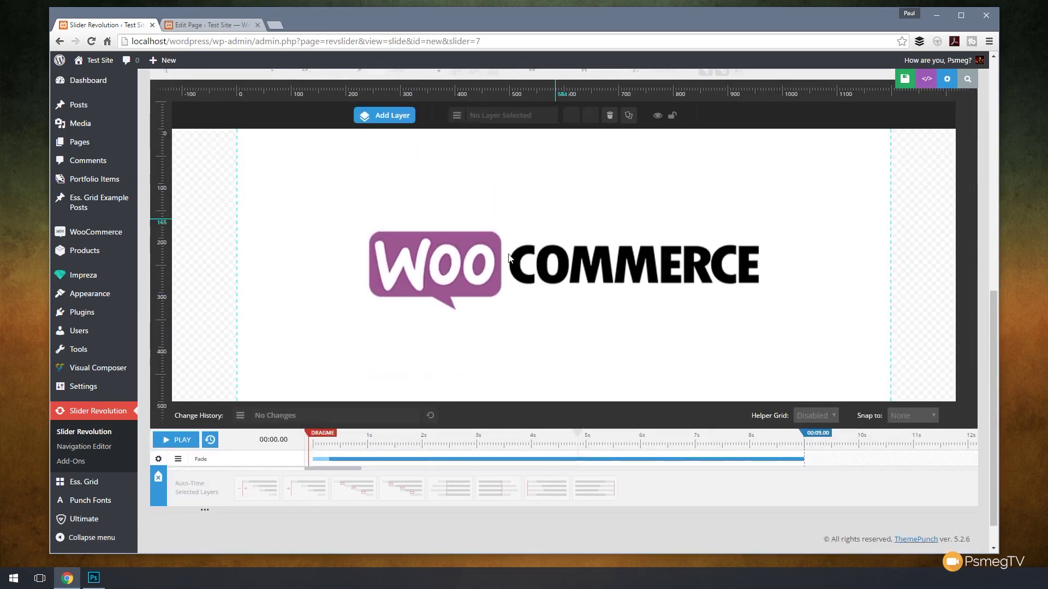
{"action": "scroll", "coordinate": [420, 251], "scroll_direction": "up", "scroll_amount": 7}
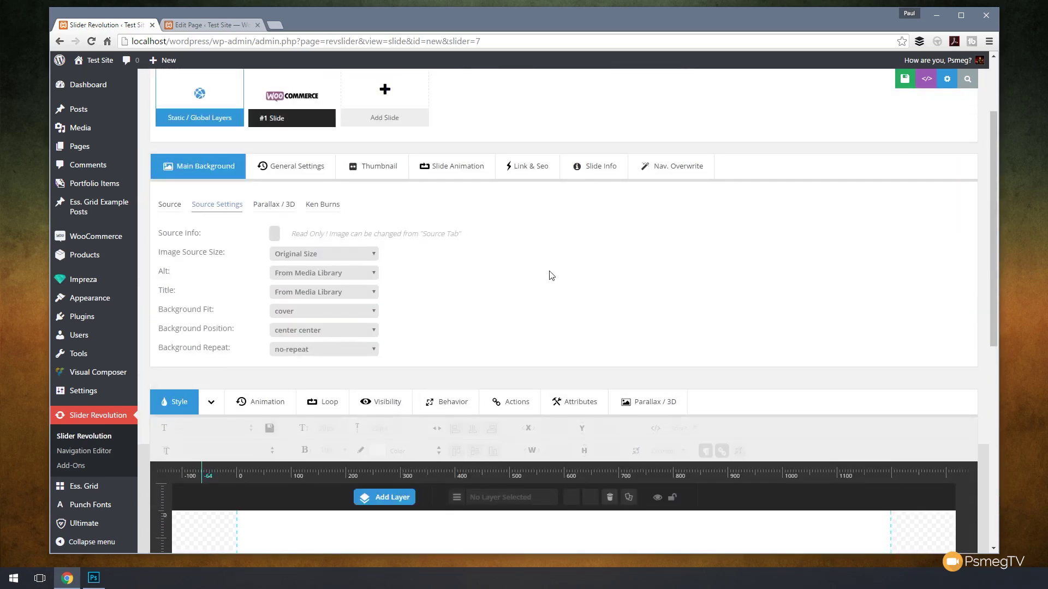
Step: Save slide #1 with its featured-image background
{"action": "left_click", "coordinate": [895, 82]}
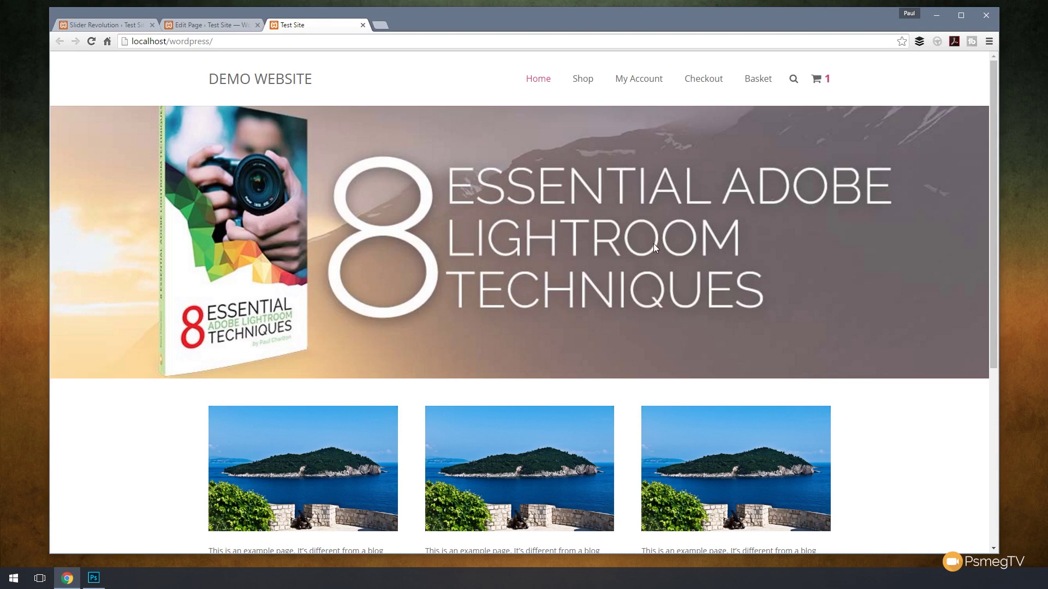
Step: Turn on Overflow Hidden and Respect Aspect Ratio in Slider Settings, then save
{"action": "left_click", "coordinate": [104, 24]}
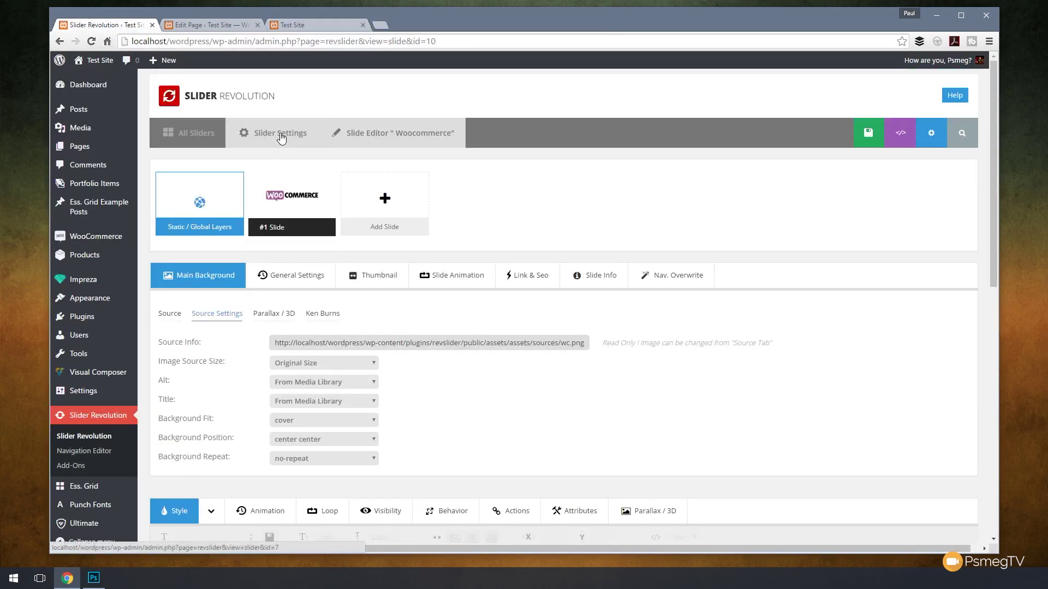
{"action": "left_click", "coordinate": [280, 133]}
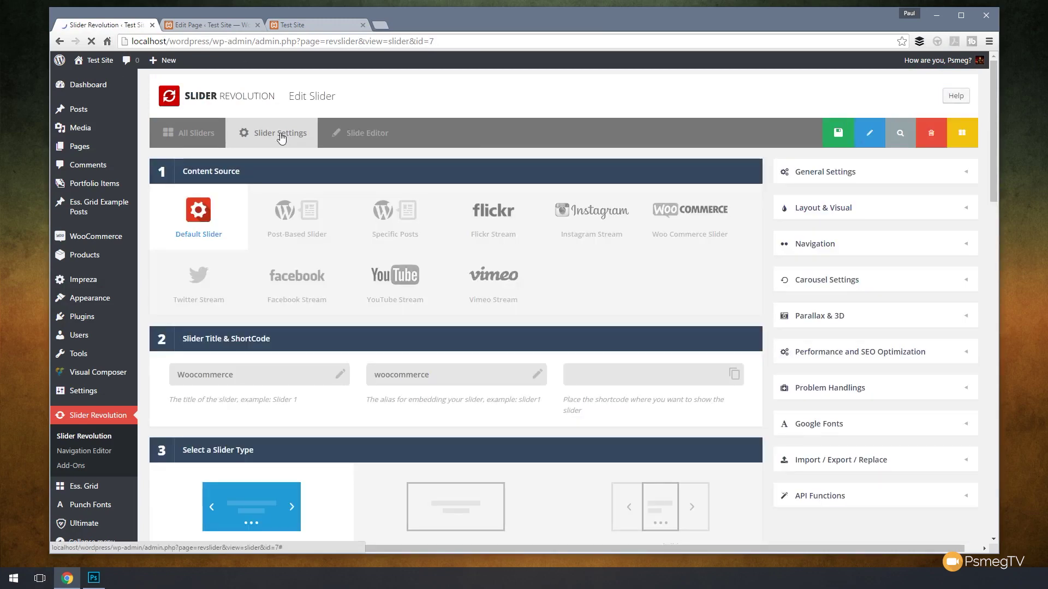
{"action": "scroll", "coordinate": [821, 512], "scroll_direction": "down", "scroll_amount": 3}
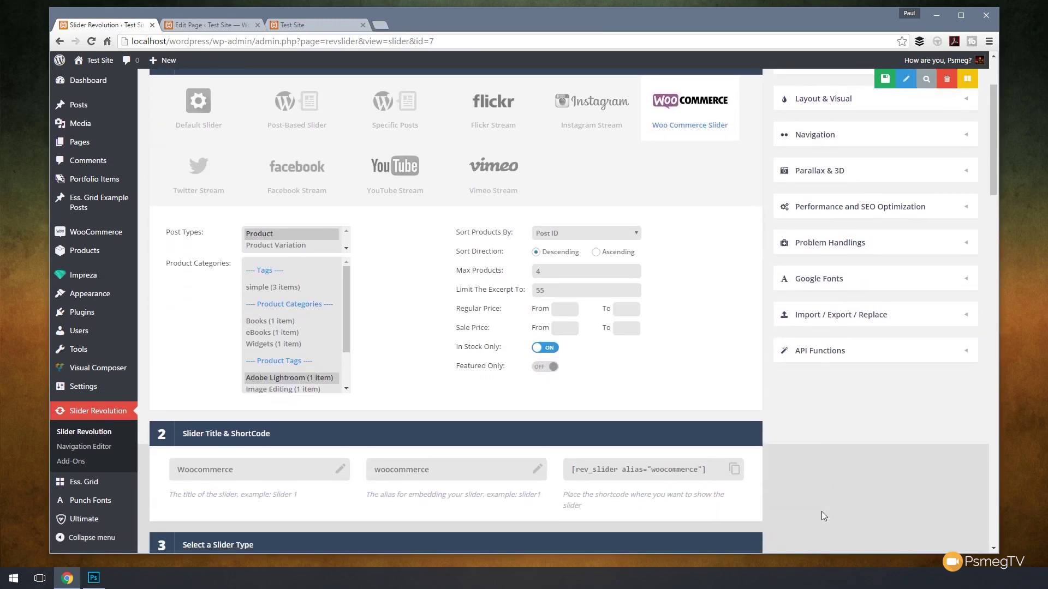
{"action": "scroll", "coordinate": [819, 509], "scroll_direction": "down", "scroll_amount": 15}
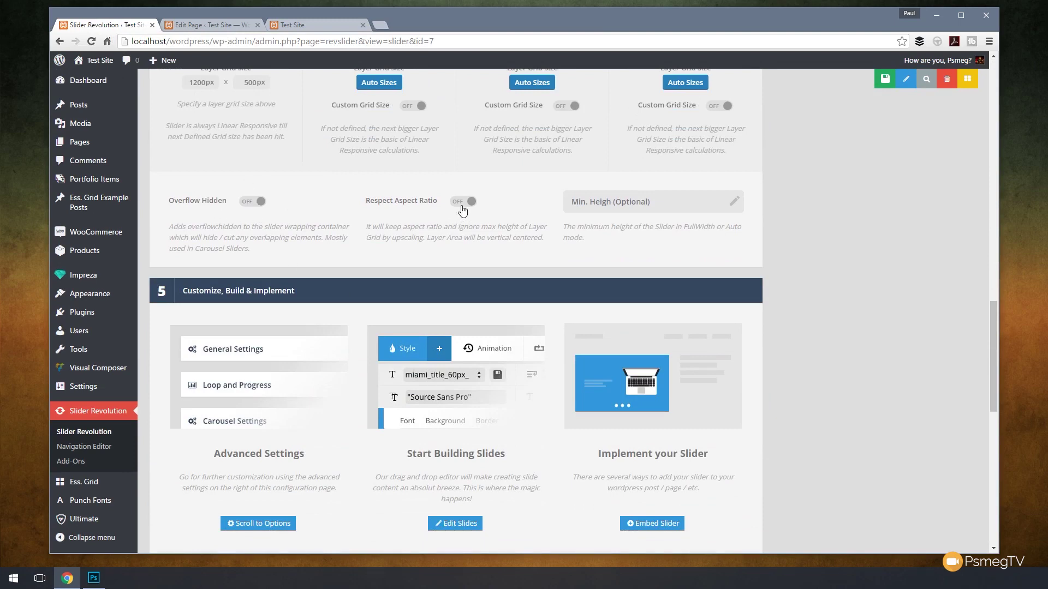
{"action": "left_click", "coordinate": [246, 203]}
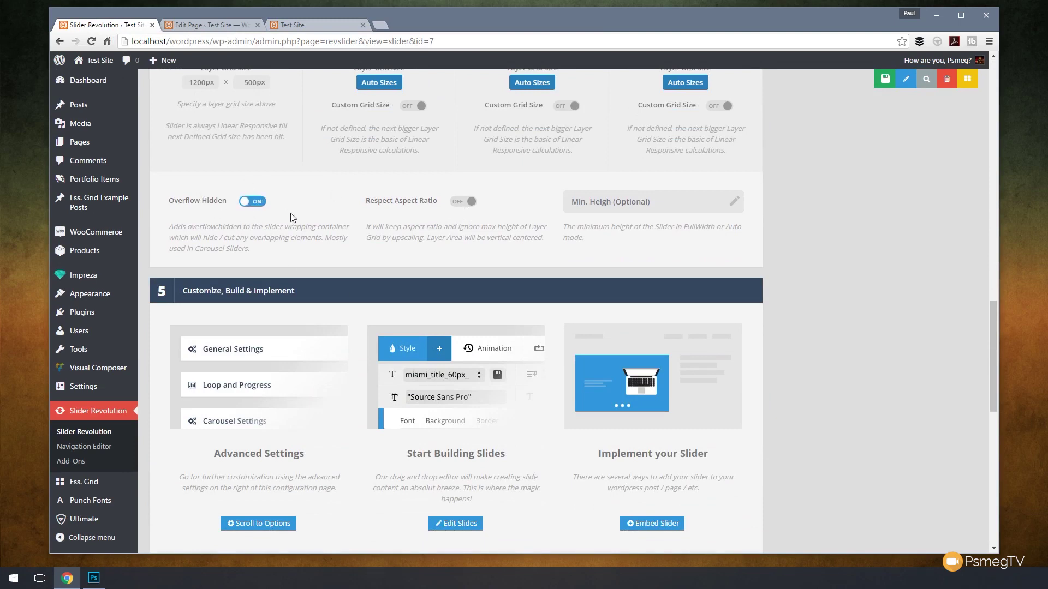
{"action": "left_click", "coordinate": [462, 202]}
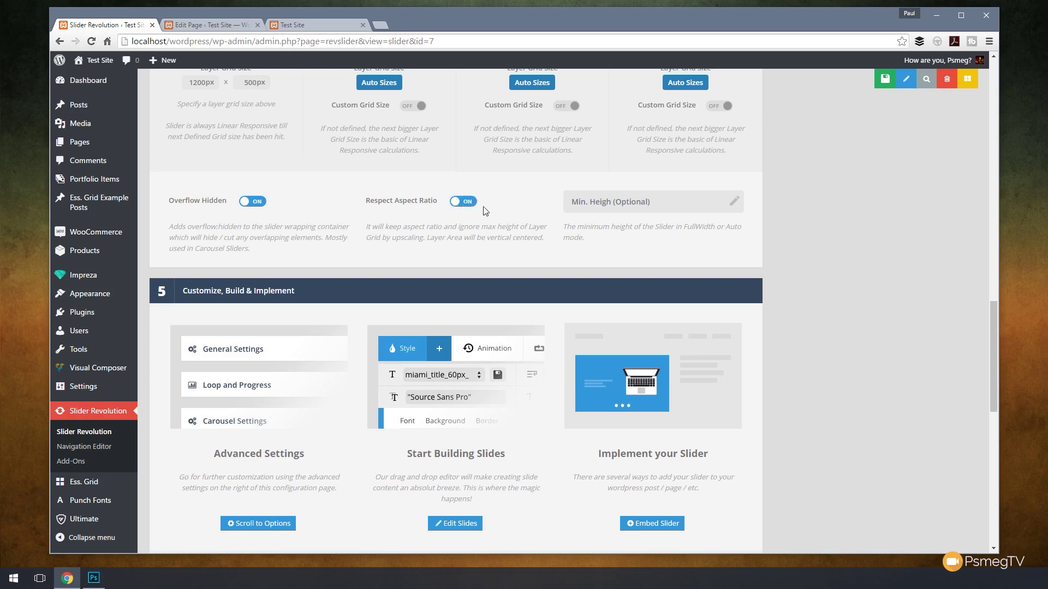
{"action": "left_click", "coordinate": [877, 81]}
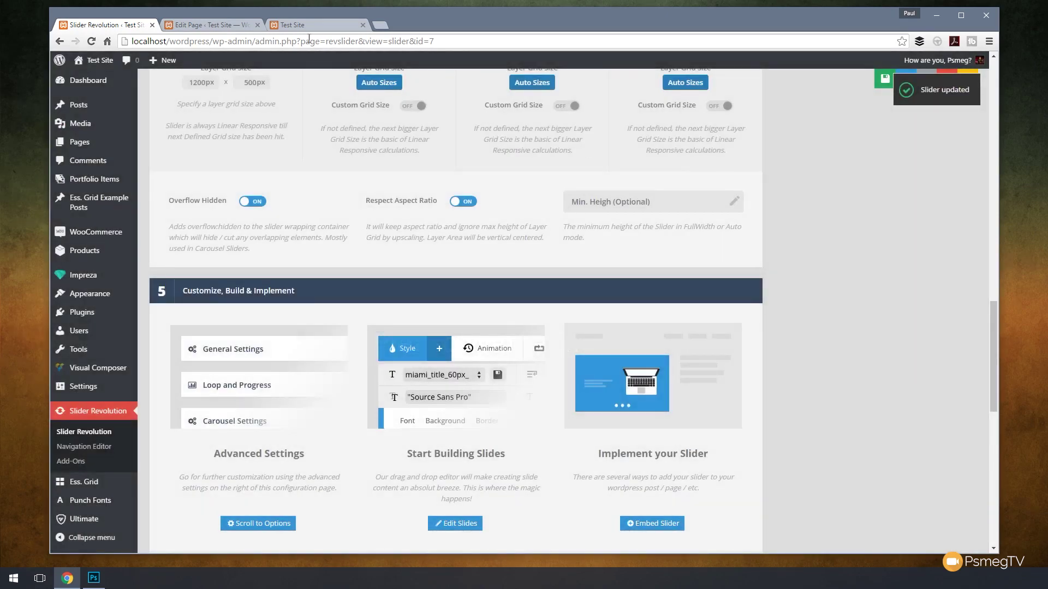
Step: Reload the live homepage and narrow the browser window to check the full product banner scales proportionally
{"action": "left_click", "coordinate": [299, 28]}
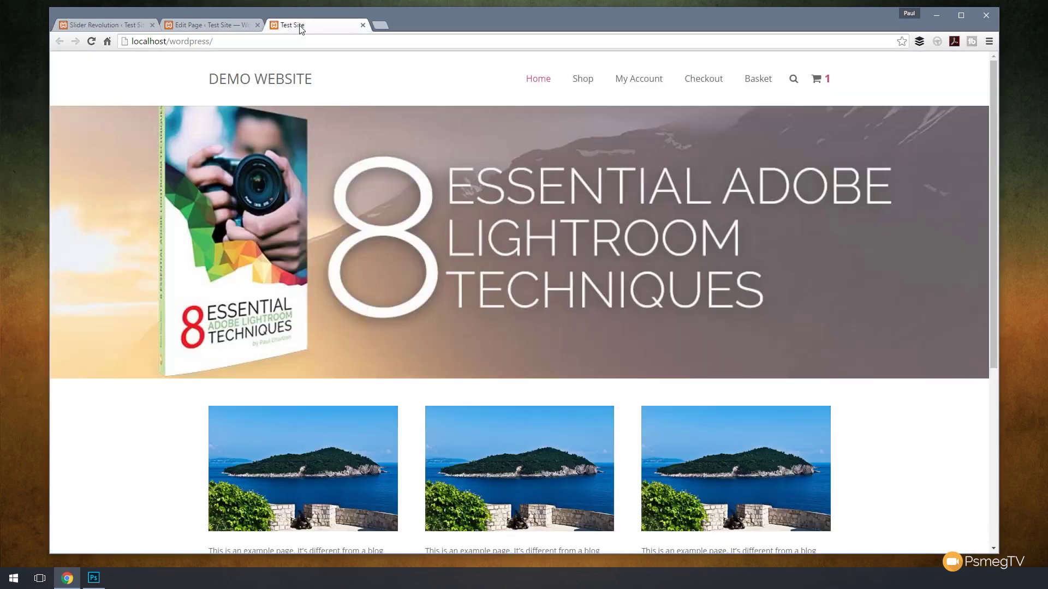
{"action": "left_click", "coordinate": [91, 42]}
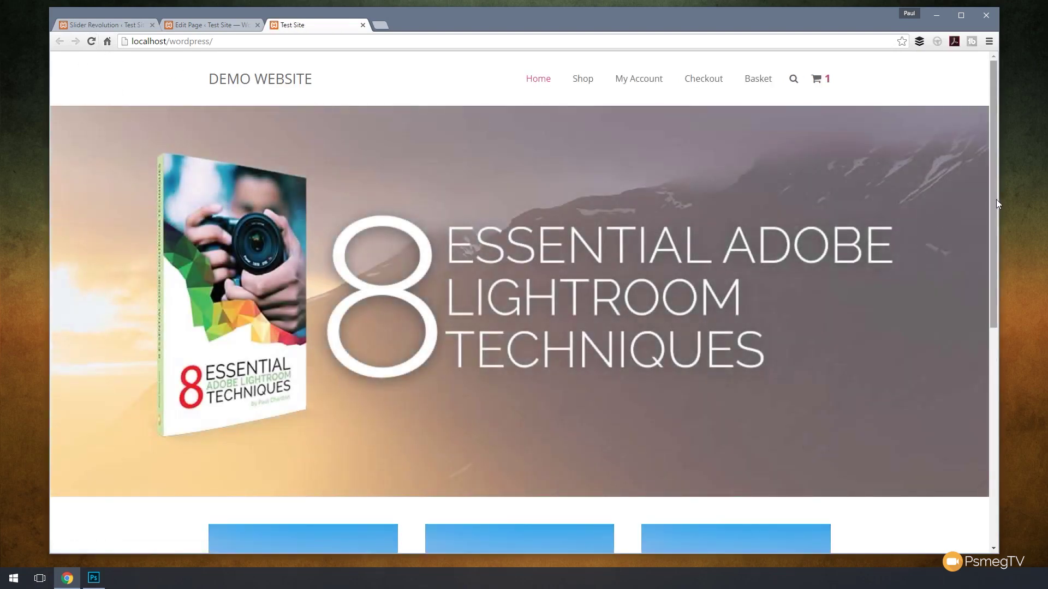
{"action": "left_click_drag", "start_coordinate": [997, 199], "coordinate": [951, 227]}
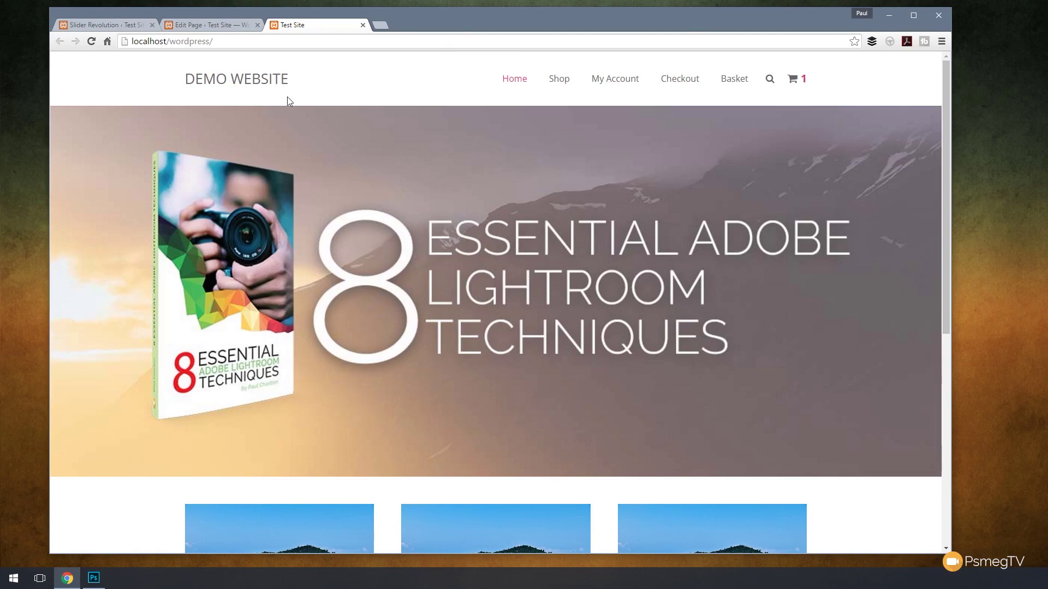
{"action": "left_click", "coordinate": [101, 27]}
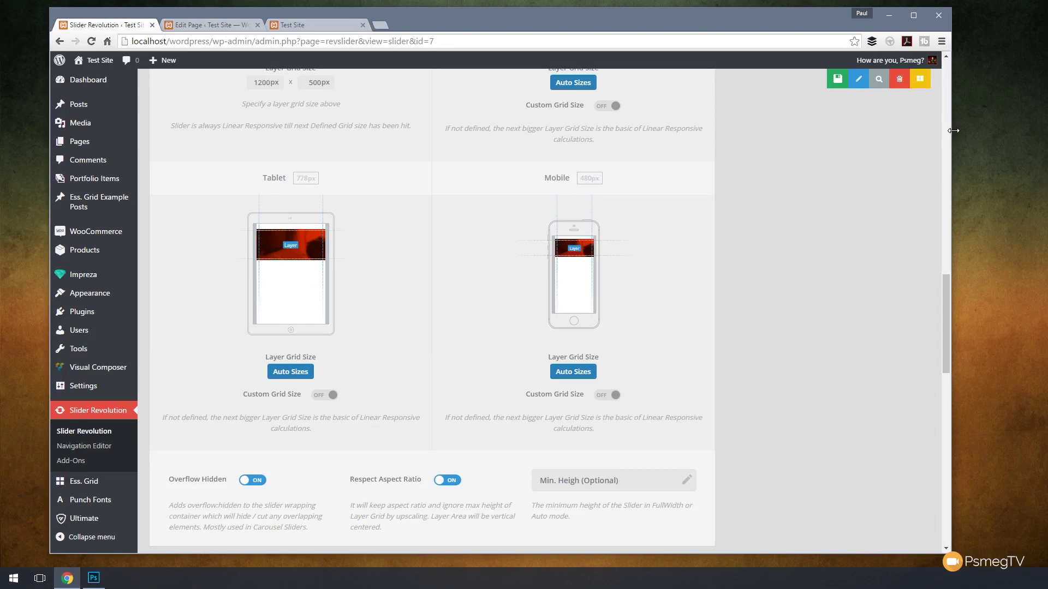
{"action": "left_click_drag", "start_coordinate": [952, 130], "coordinate": [1010, 129]}
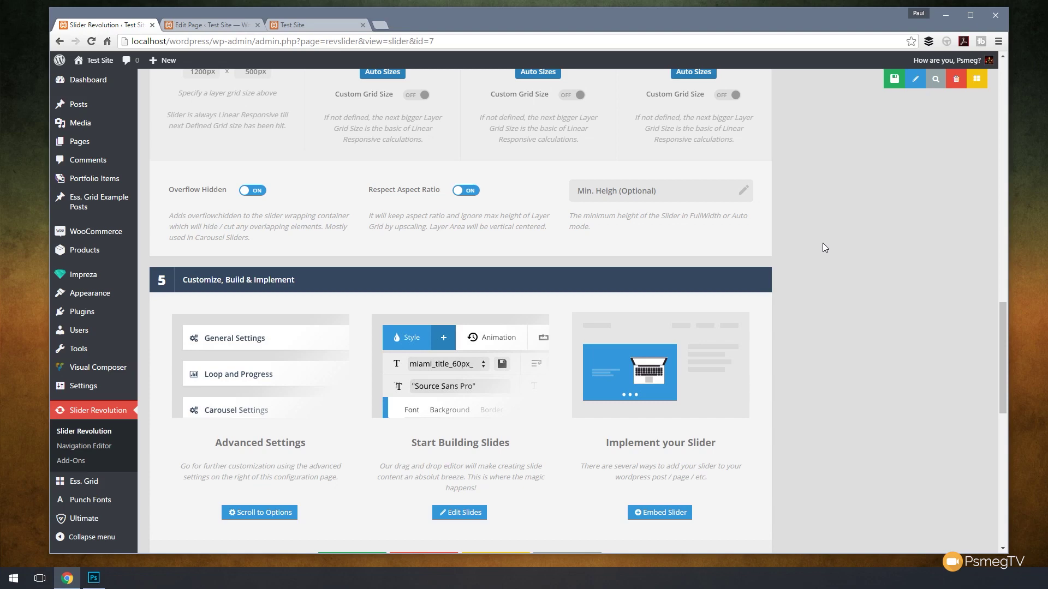
{"action": "scroll", "coordinate": [811, 247], "scroll_direction": "up", "scroll_amount": 8}
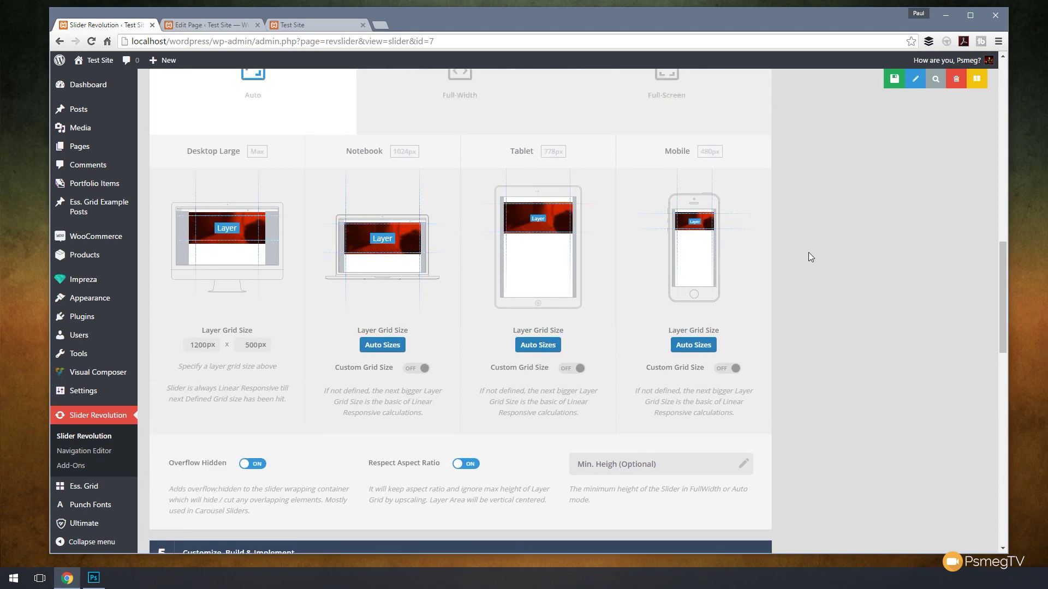
{"action": "scroll", "coordinate": [811, 256], "scroll_direction": "up", "scroll_amount": 4}
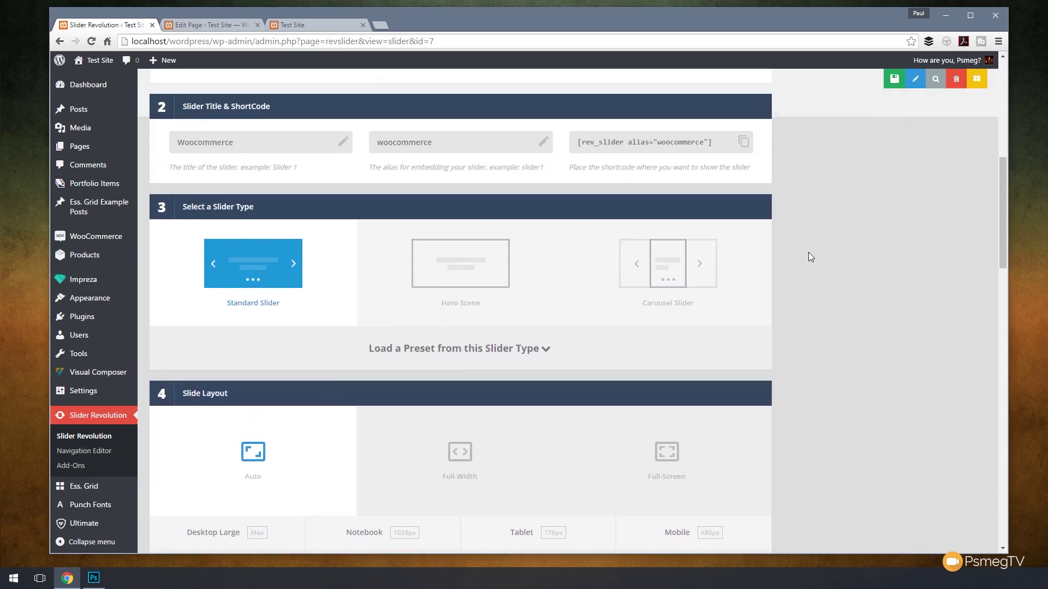